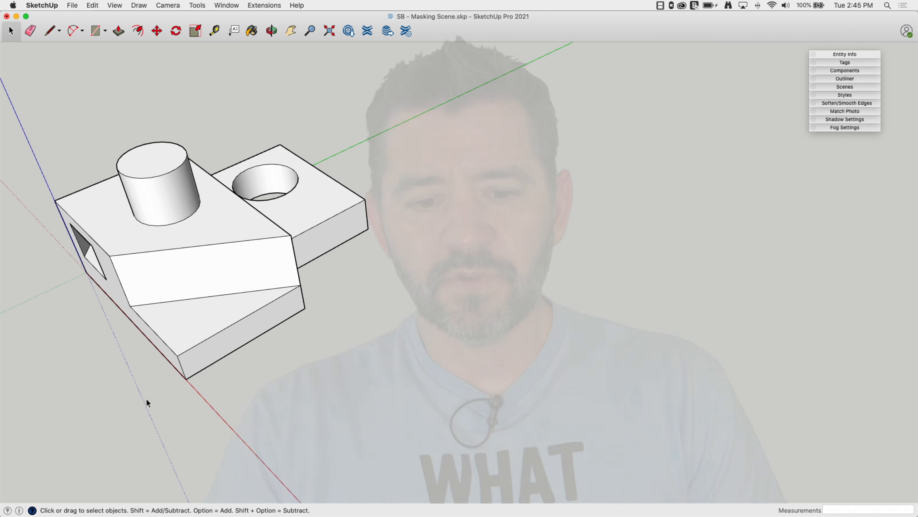
middle_click_drag(168, 344, 247, 369)
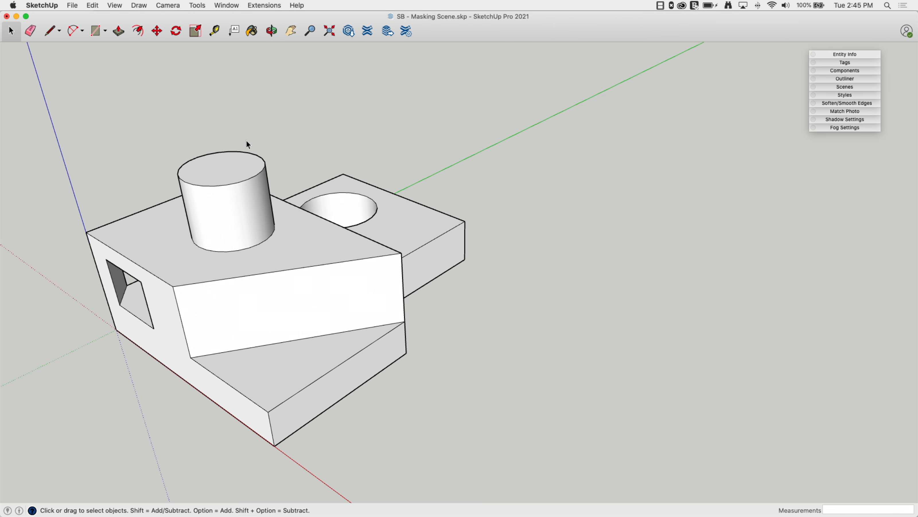
middle_click_drag(291, 246, 421, 327)
middle_click_drag(545, 267, 359, 139)
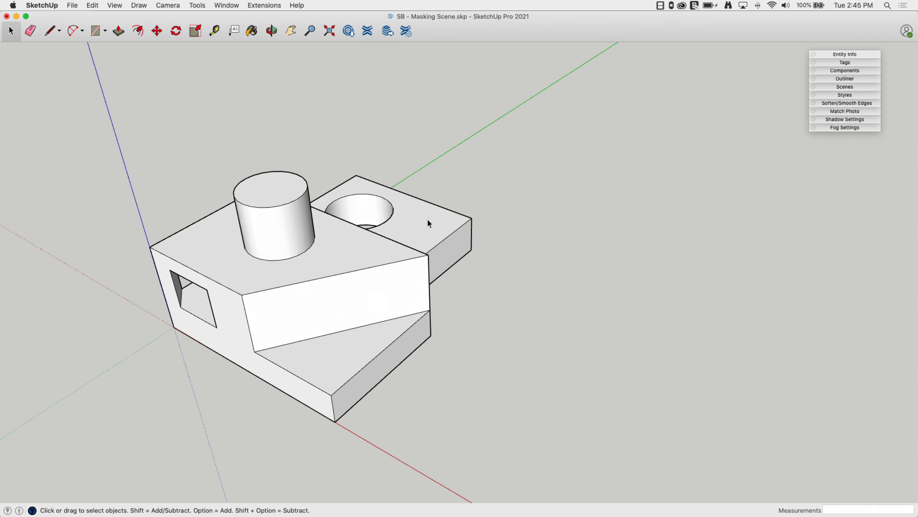
middle_click_drag(508, 243, 506, 267)
middle_click_drag(519, 156, 256, 129)
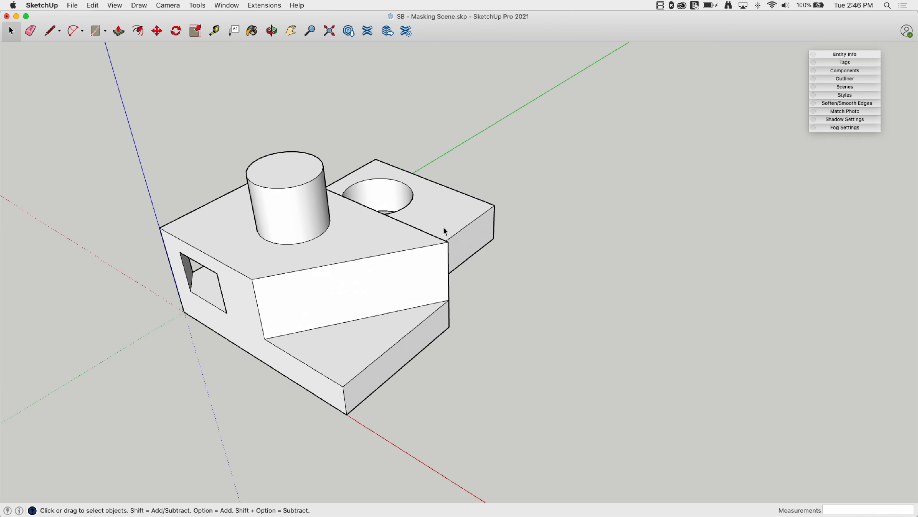
Add a new scene that saves only the Style and Fog and Shadow Settings properties.
left_click(845, 87)
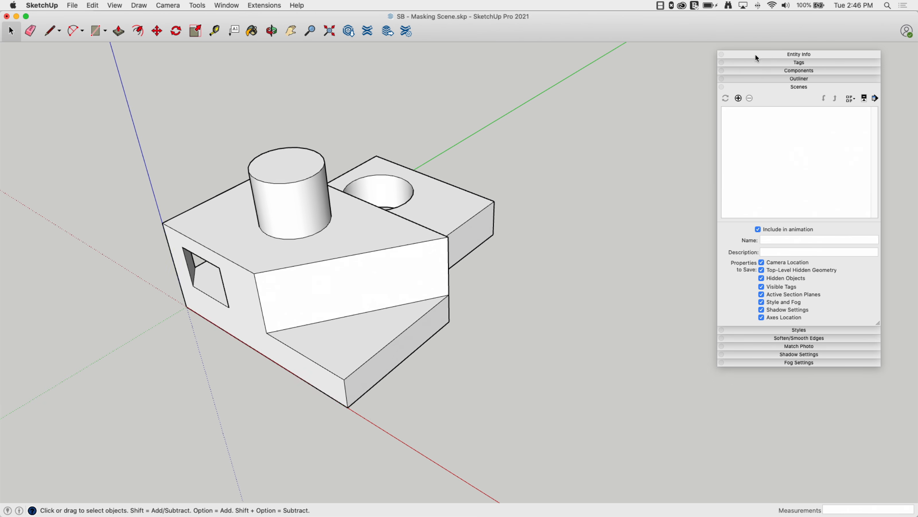
left_click_drag(757, 53, 790, 44)
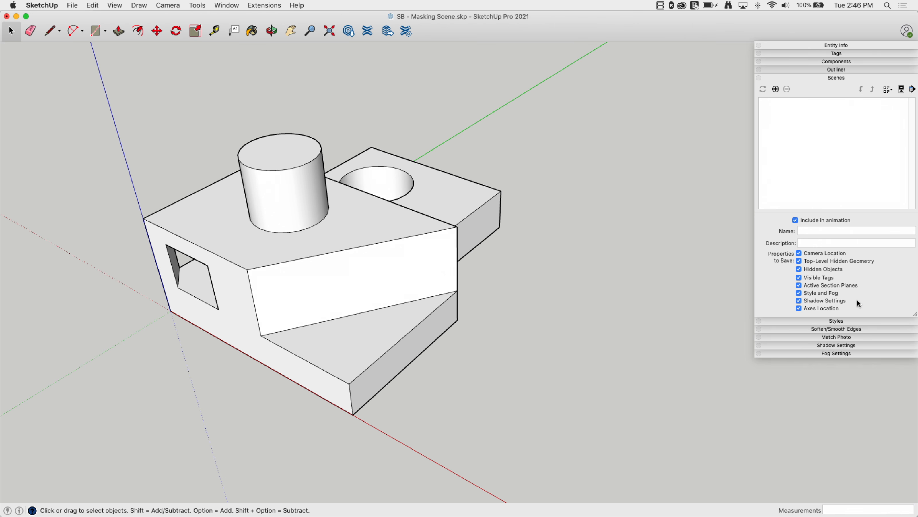
left_click(799, 301)
left_click(798, 308)
left_click(799, 286)
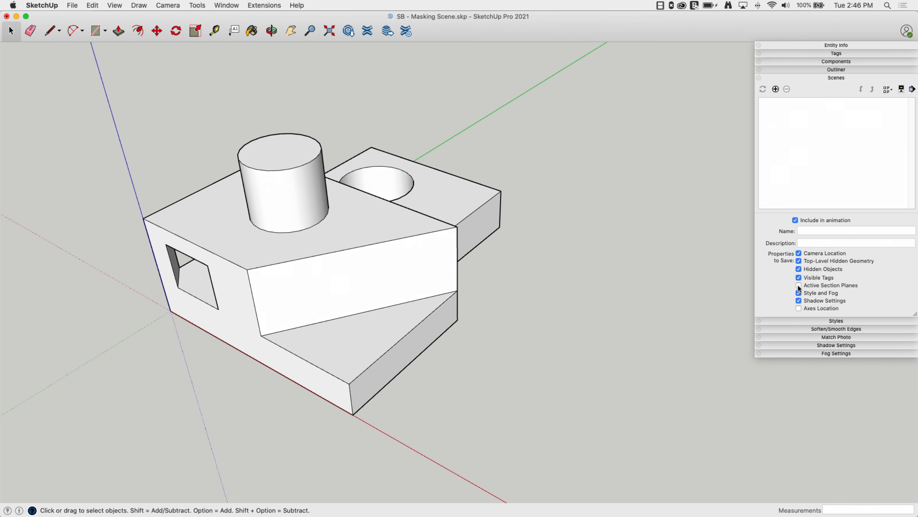
left_click(798, 261)
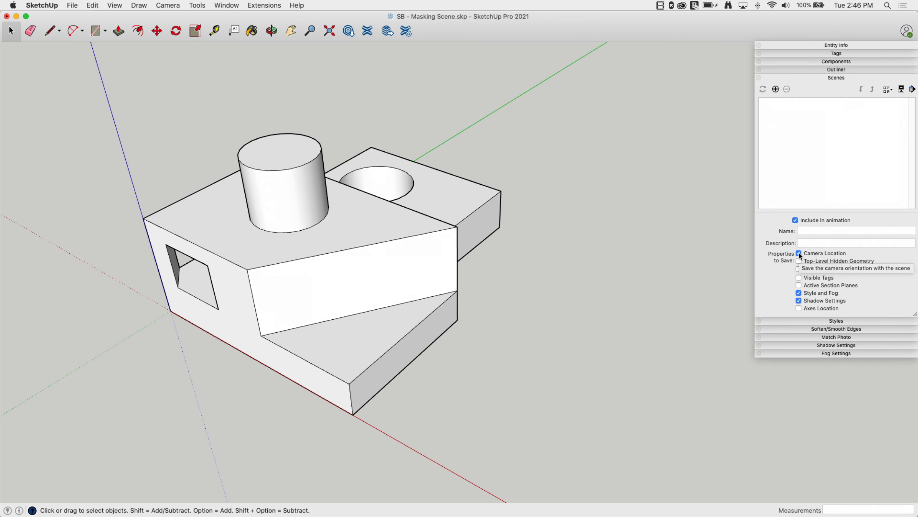
left_click(799, 252)
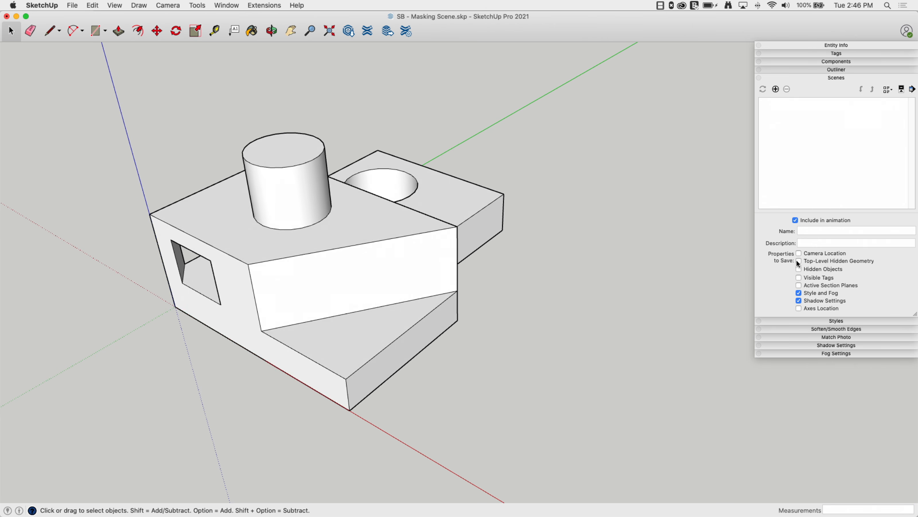
left_click(776, 89)
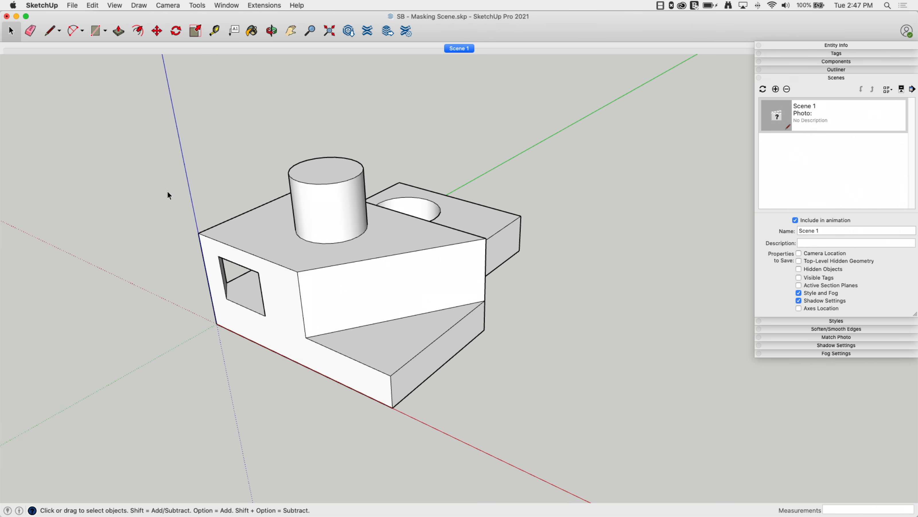
Hide the drawing axes and turn off the sky in the current style's background.
left_click(115, 6)
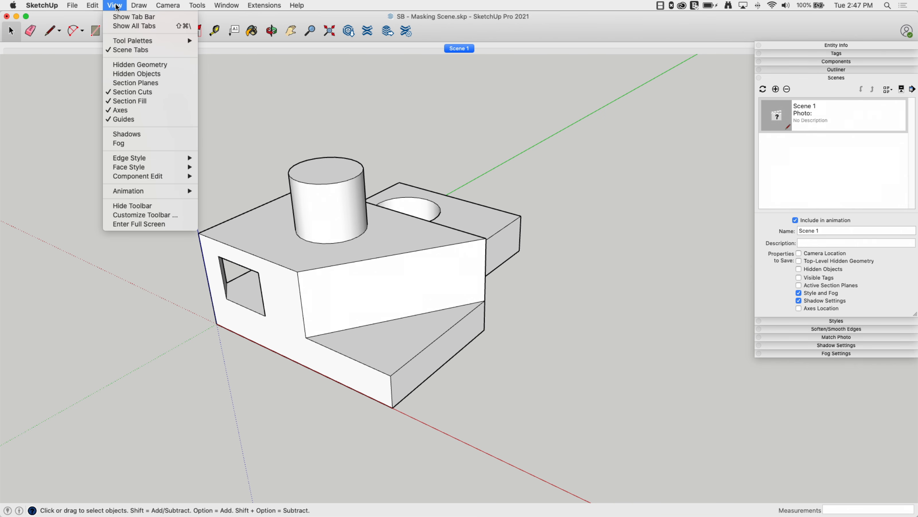
left_click(121, 110)
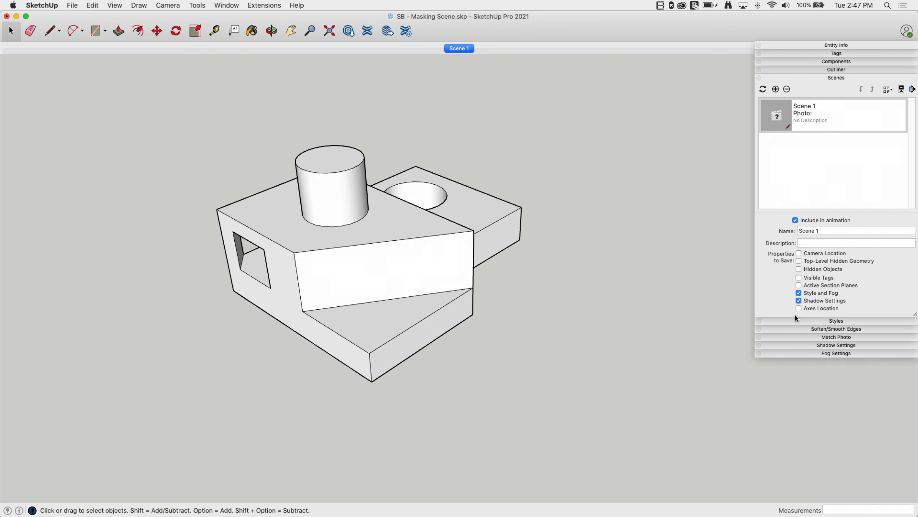
left_click(802, 322)
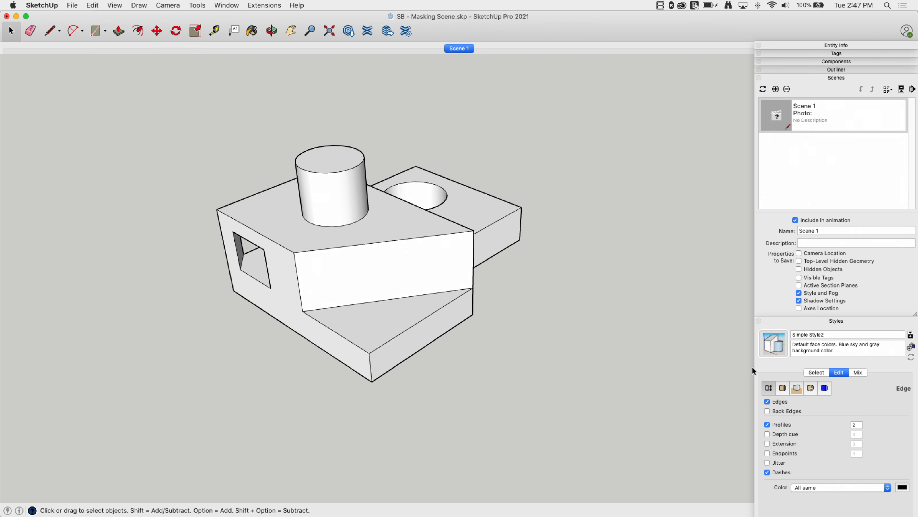
left_click(796, 390)
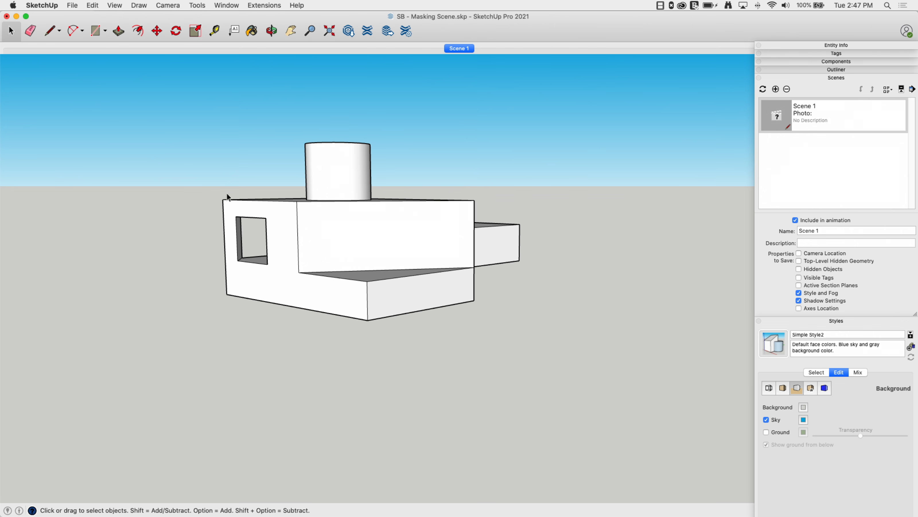
left_click(767, 419)
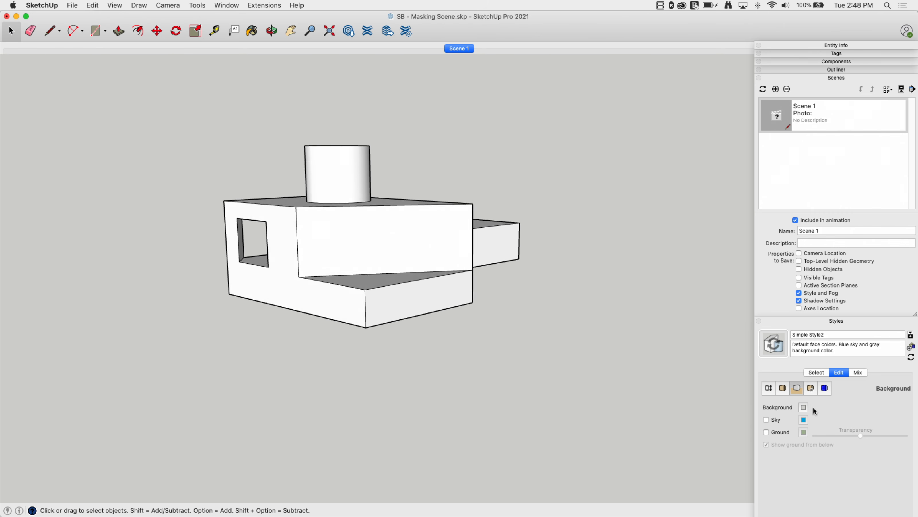
Try Nickel gray and Midnight blue as the style's background color and settle on black Licorice.
left_click(804, 407)
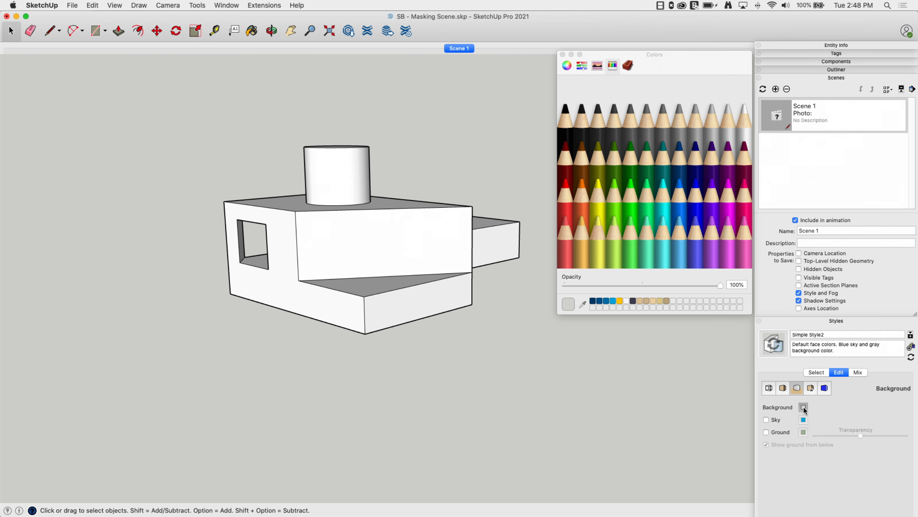
left_click(568, 125)
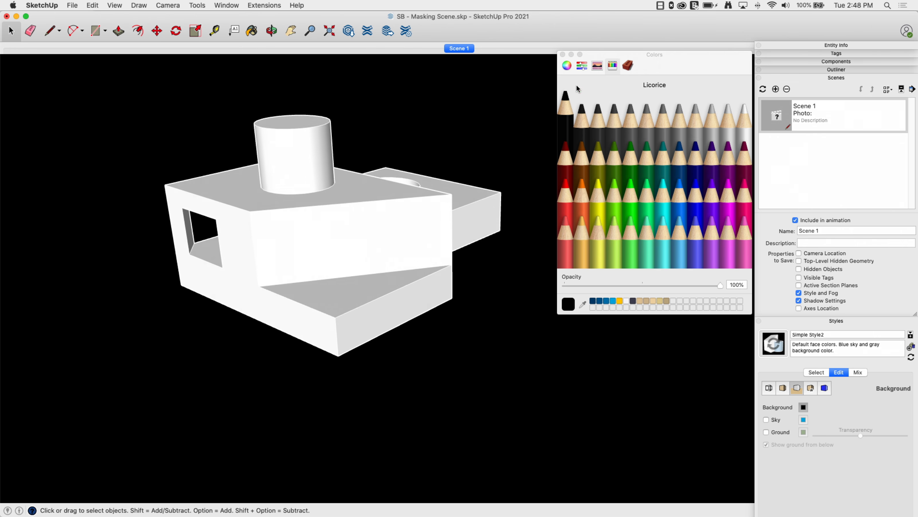
left_click(662, 138)
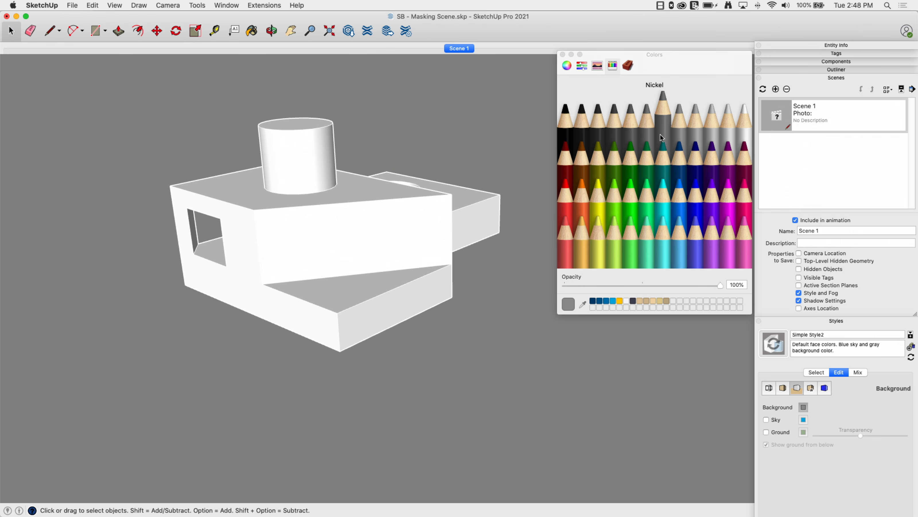
left_click(695, 125)
left_click(695, 138)
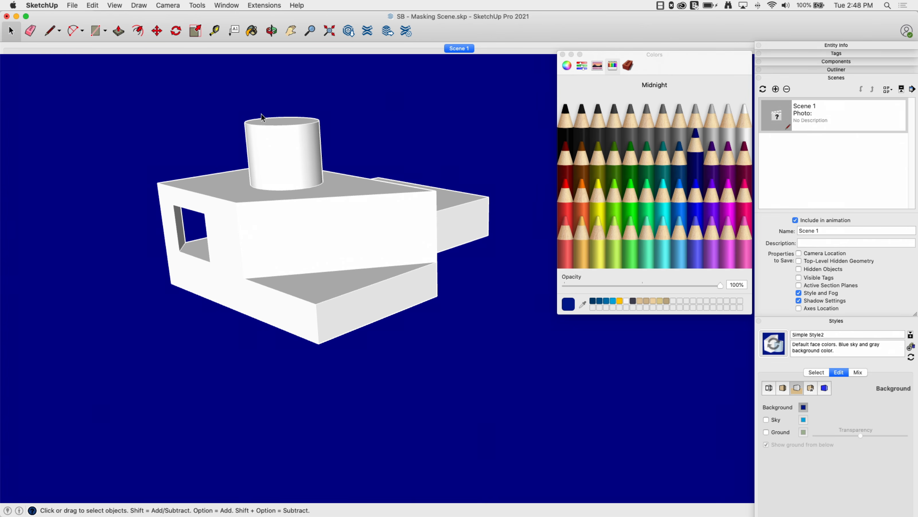
left_click(568, 131)
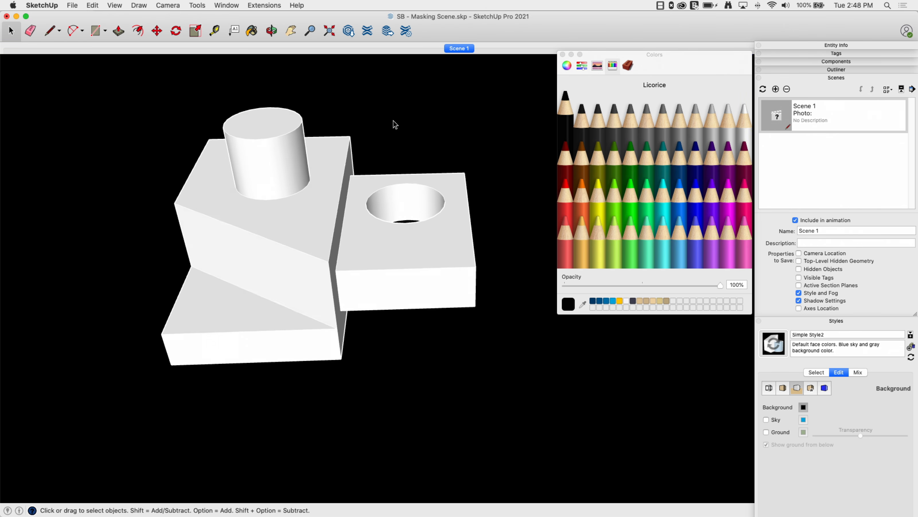
middle_click_drag(332, 132, 506, 109)
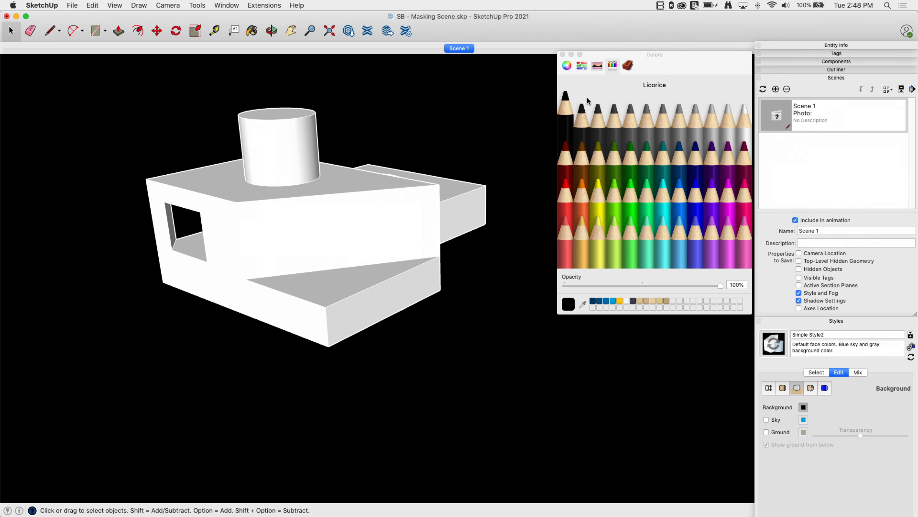
left_click(582, 68)
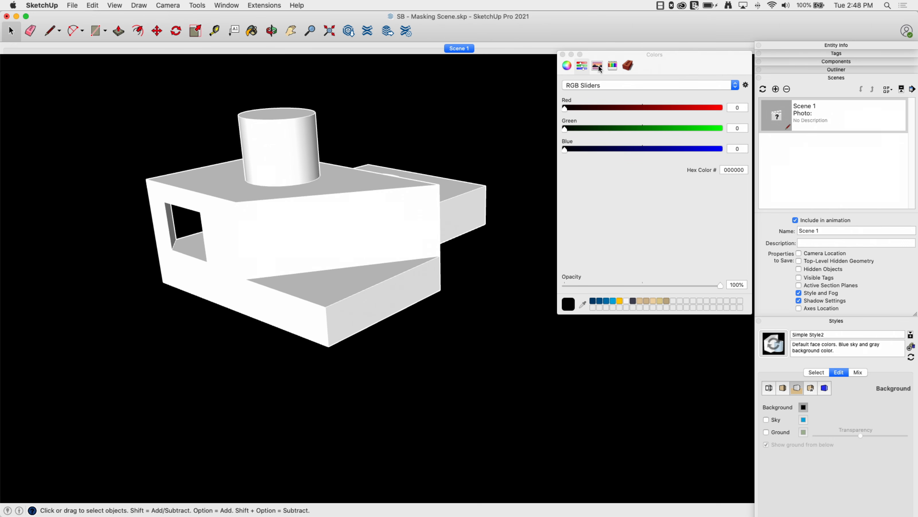
left_click(566, 67)
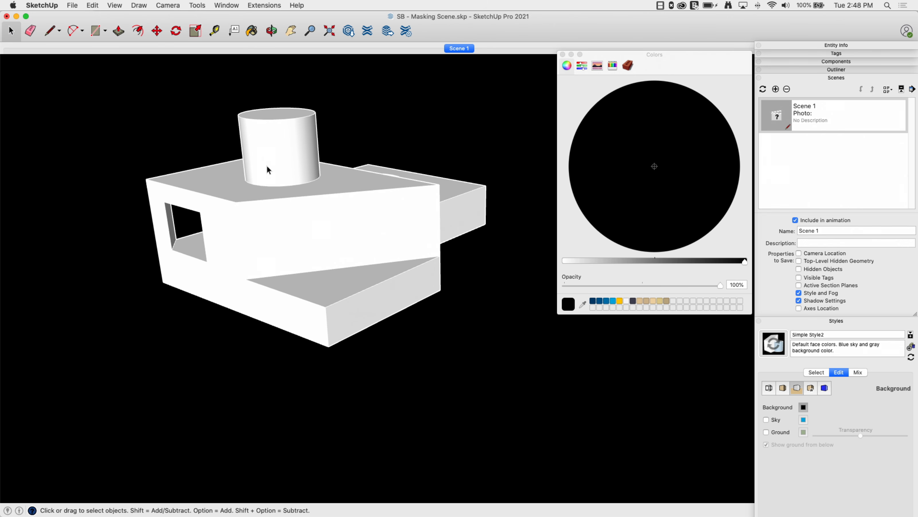
middle_click_drag(267, 170, 568, 59)
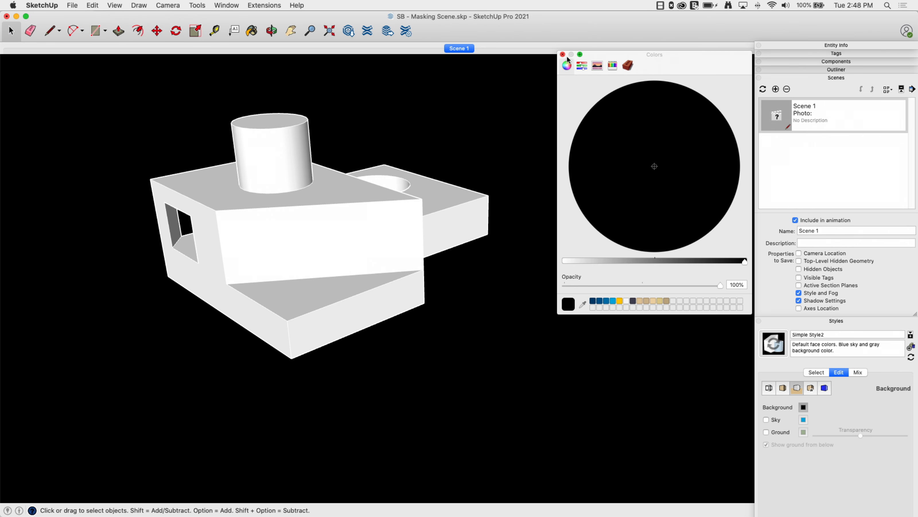
left_click(563, 55)
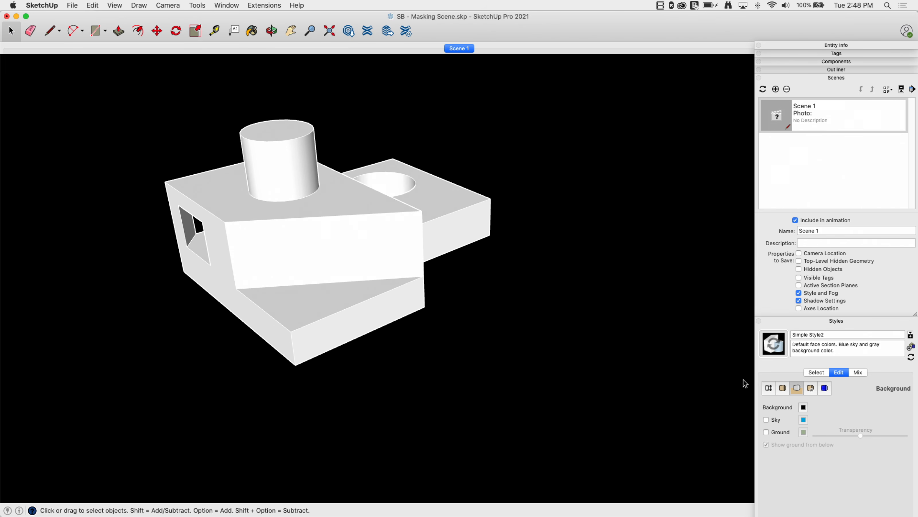
Turn off the display of both edges and profiles so the model shows only its faces.
mouse_move(322, 201)
middle_mouse_down()
mouse_move(242, 244)
mouse_move(235, 210)
mouse_move(214, 212)
mouse_move(314, 219)
middle_mouse_up()
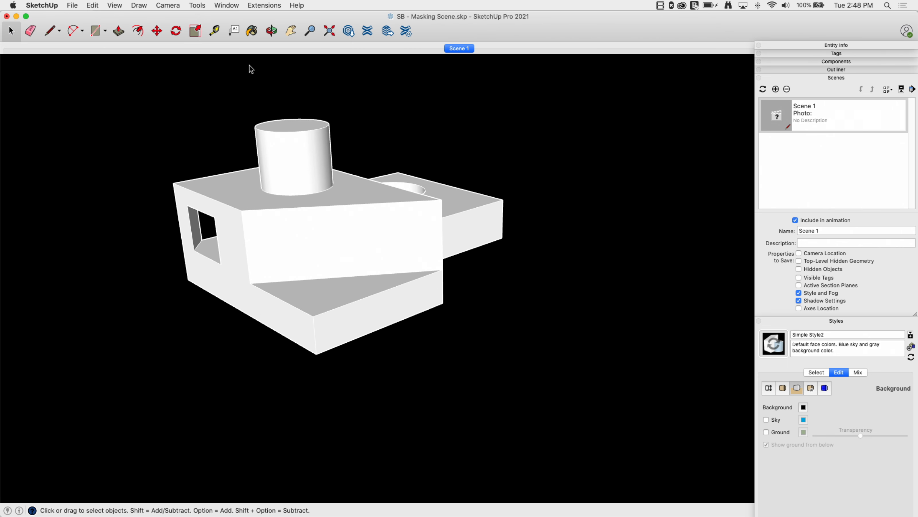
left_click(114, 5)
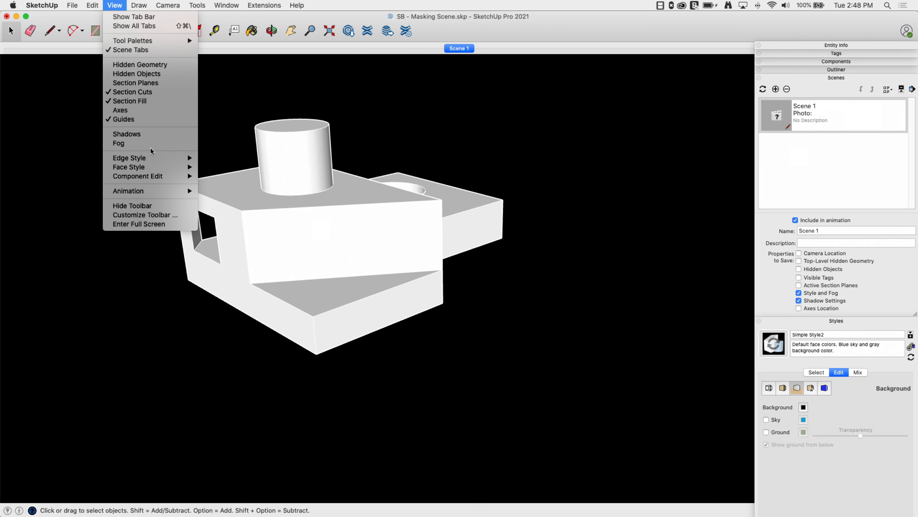
mouse_move(150, 160)
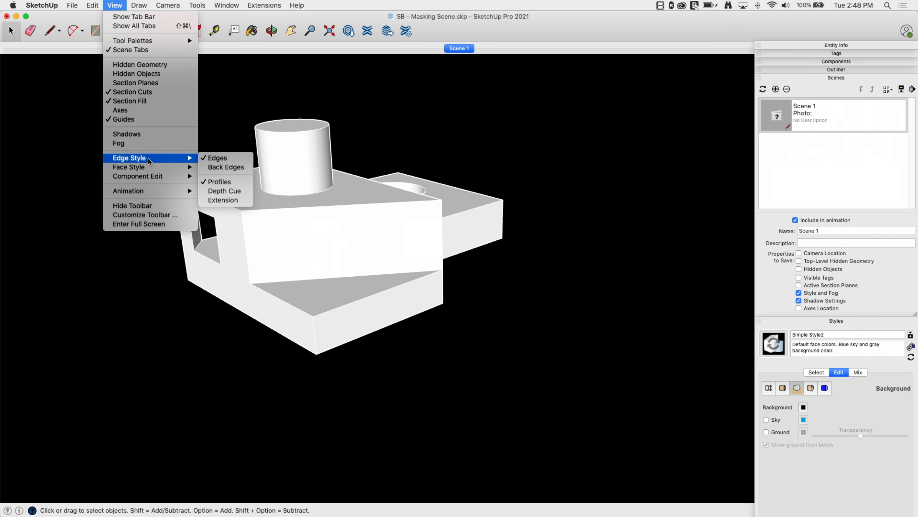
left_click(218, 157)
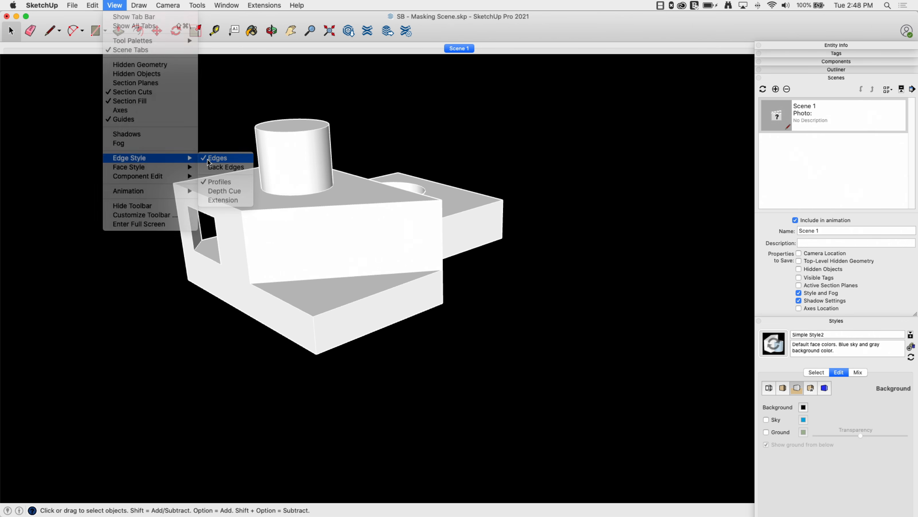
left_click(115, 5)
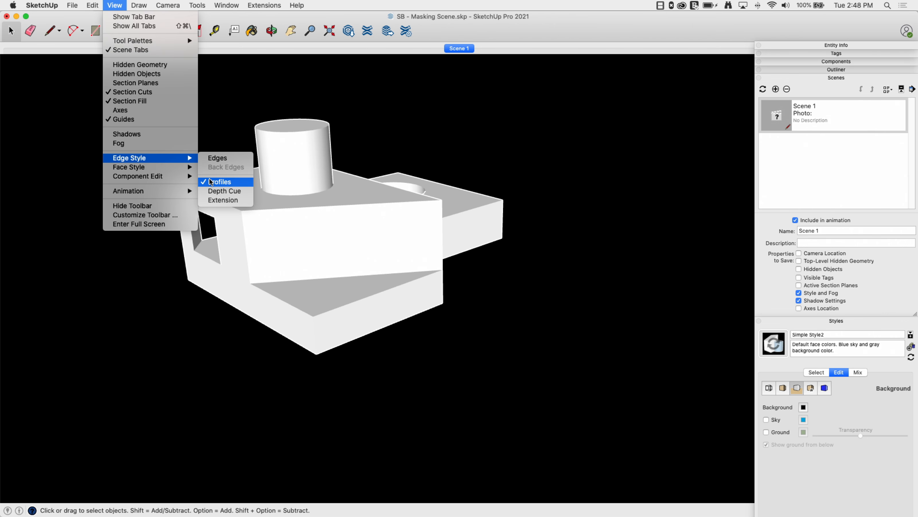
left_click(219, 182)
middle_click_drag(400, 176, 362, 279)
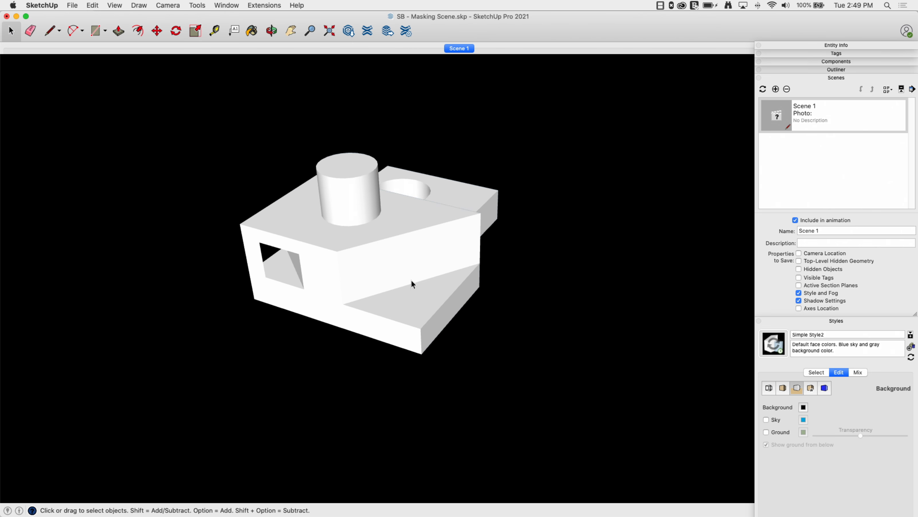
middle_click_drag(386, 248, 386, 249)
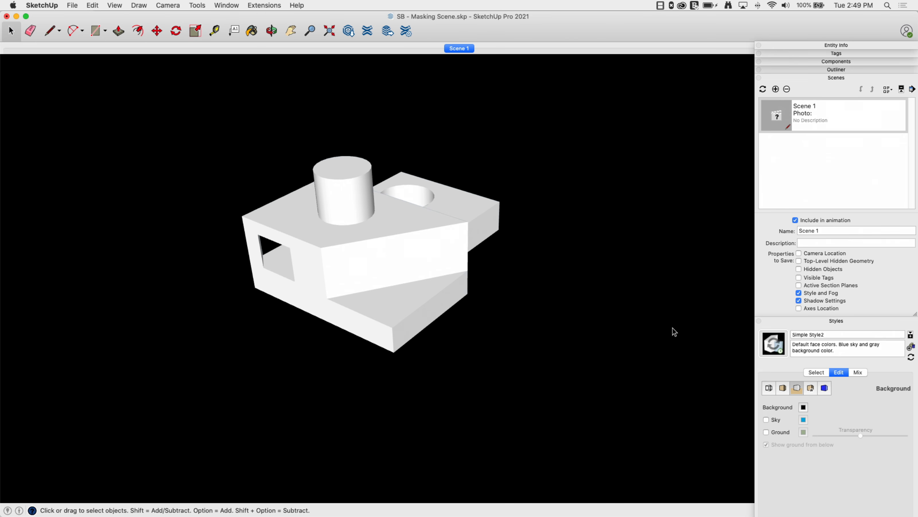
Enable the use of sun for shading and set the shadow Light and Dark values to 100.
left_click(838, 322)
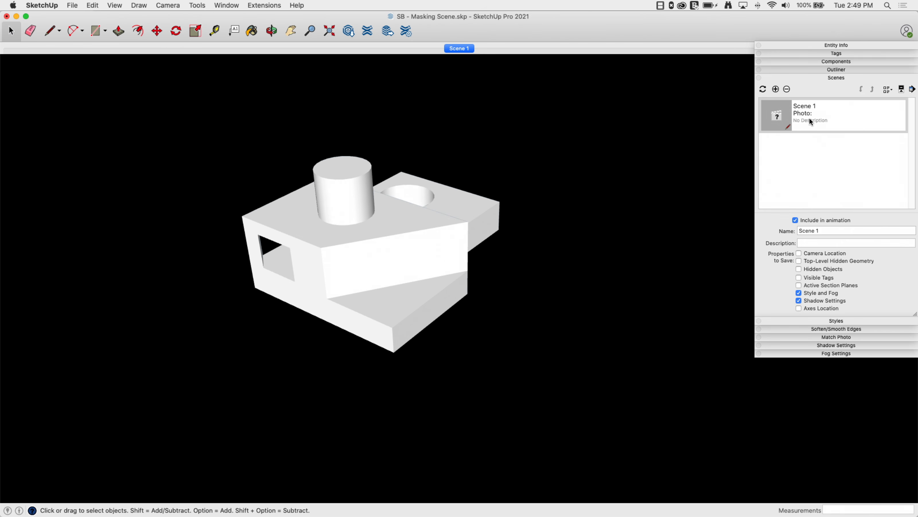
left_click(822, 345)
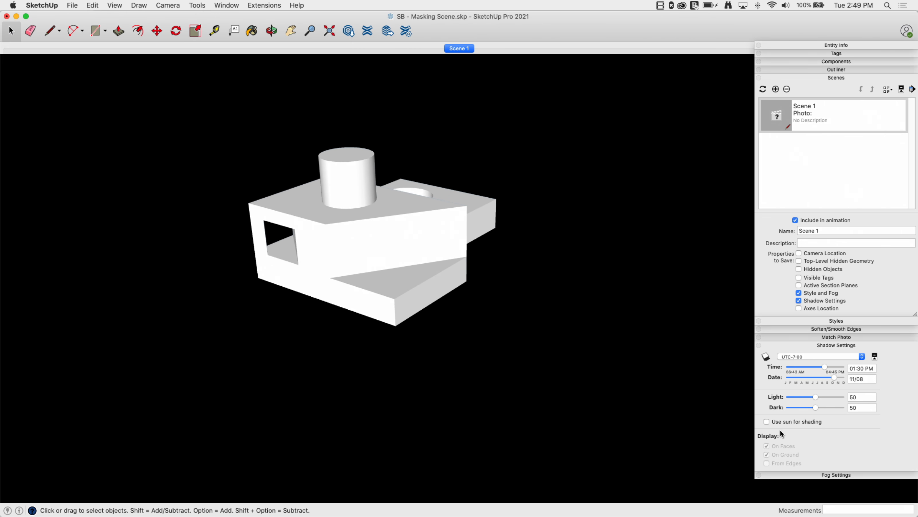
left_click(767, 422)
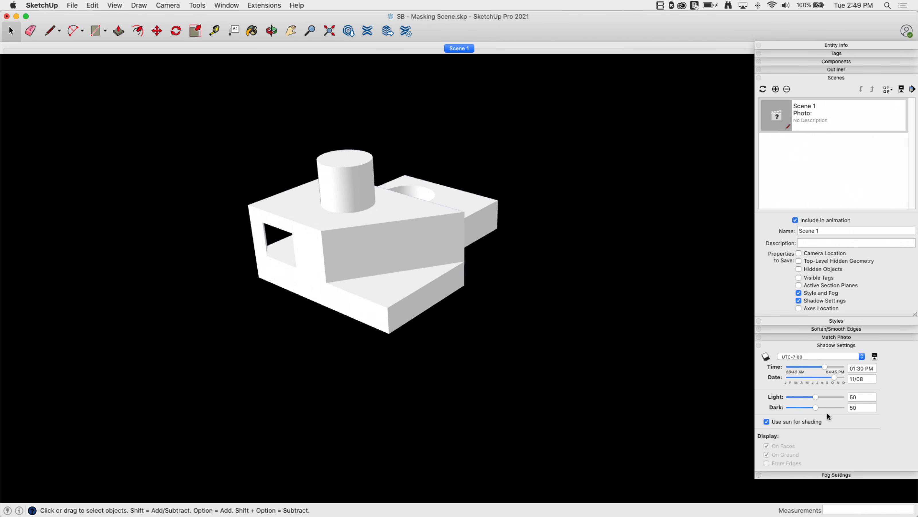
left_click_drag(815, 407, 856, 408)
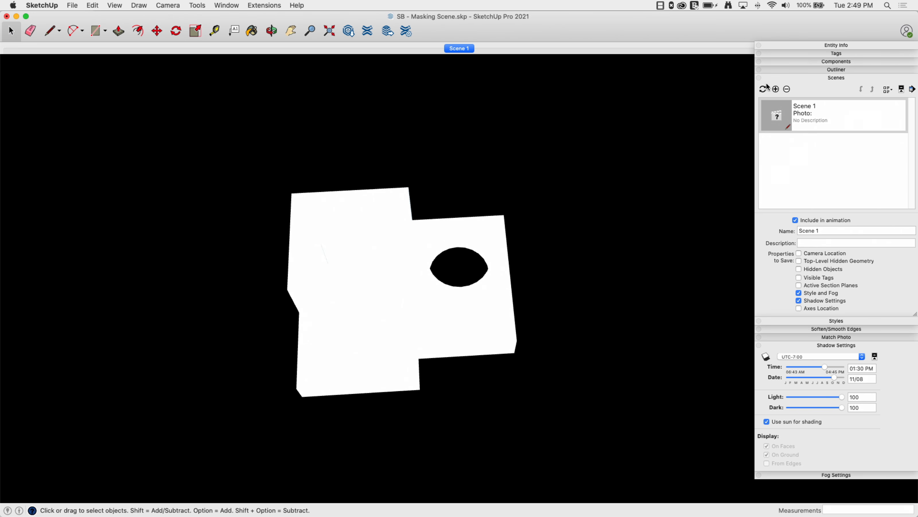
Add a second scene for the silhouette view, saving the style changes as a new style.
left_click(776, 89)
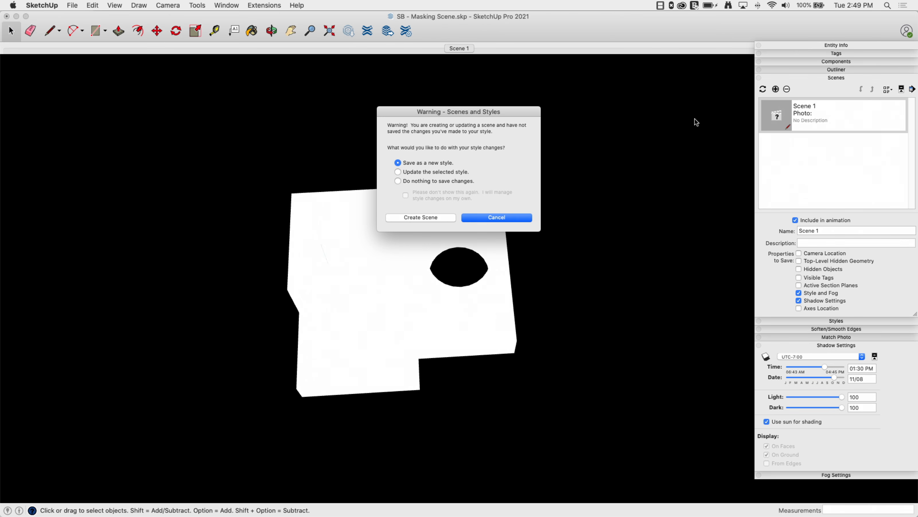
left_click(430, 217)
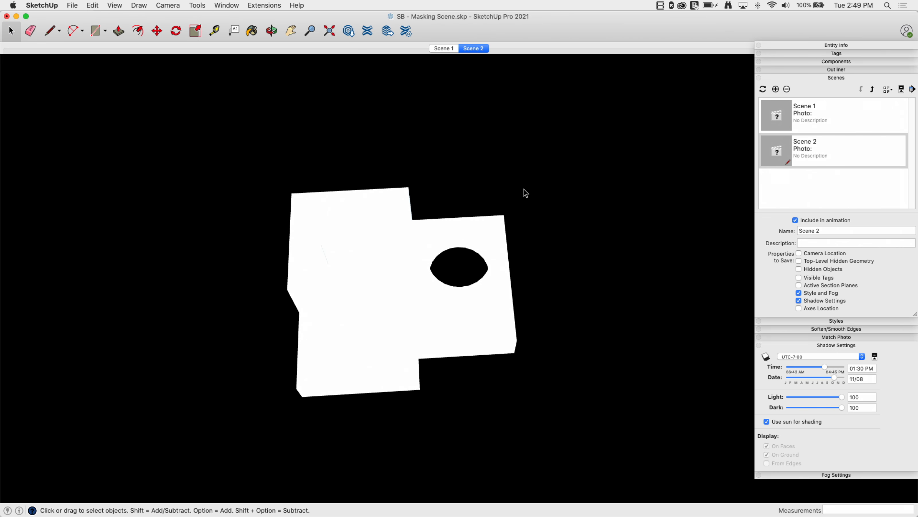
Switch back and forth between Scene 1 and Scene 2 to compare the normal and mask displays from the current view.
left_click(444, 49)
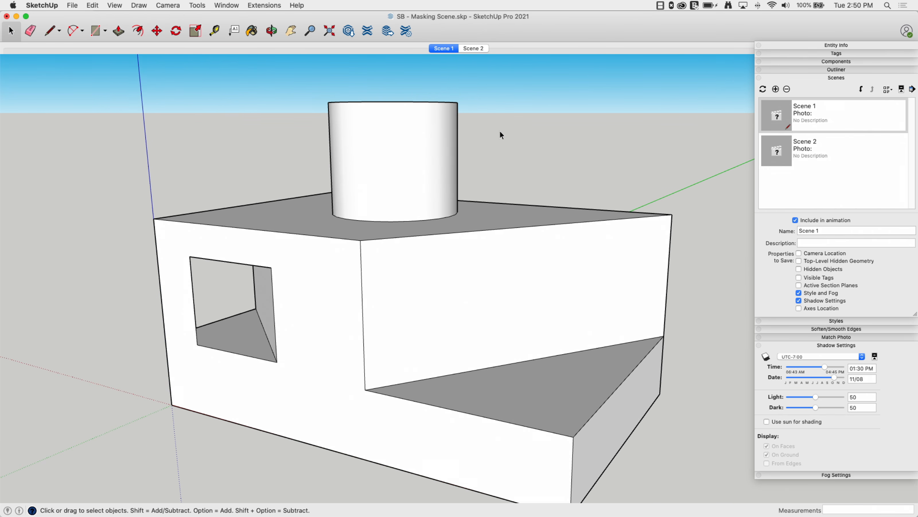
left_click(474, 49)
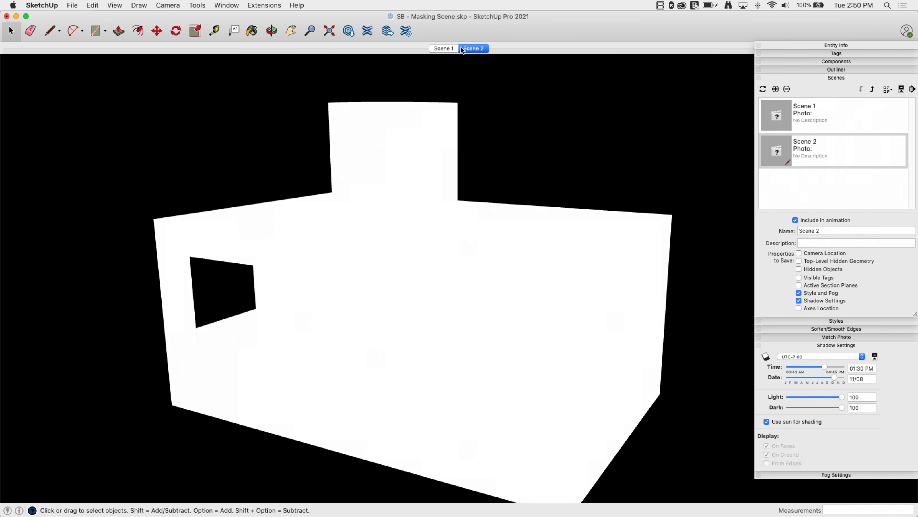
left_click(437, 48)
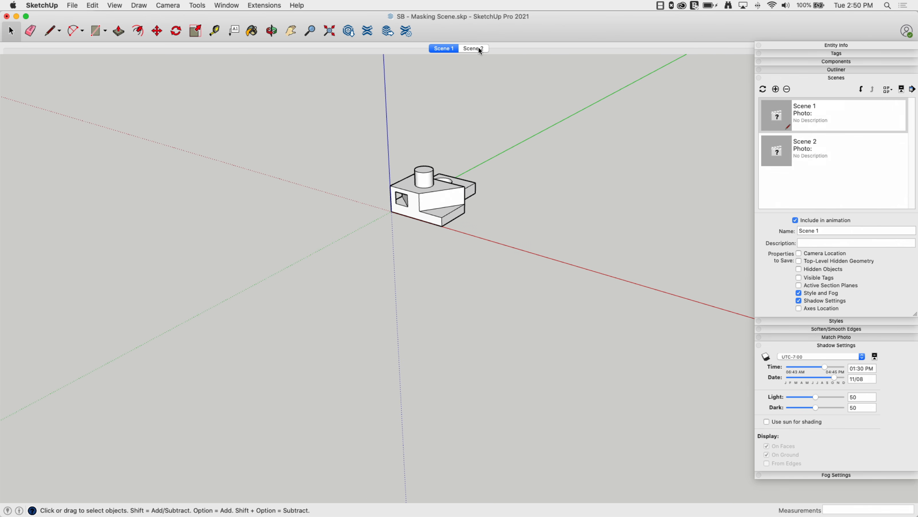
left_click(479, 47)
left_click(445, 46)
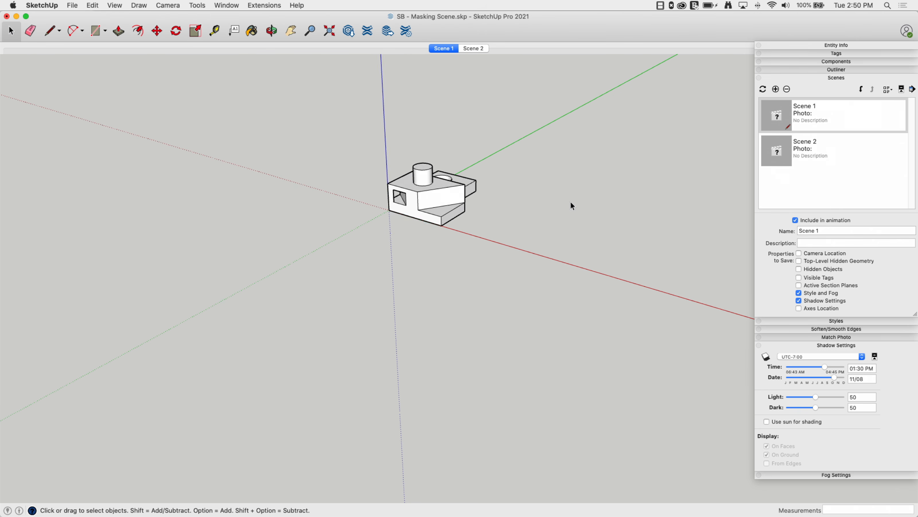
Draw a rectangle on the ground beside the model and push/pull it up into a box about 9 ft 9 in tall.
scroll(479, 274, "up", 5)
key("r")
scroll(442, 293, "up", 4)
left_click(440, 302)
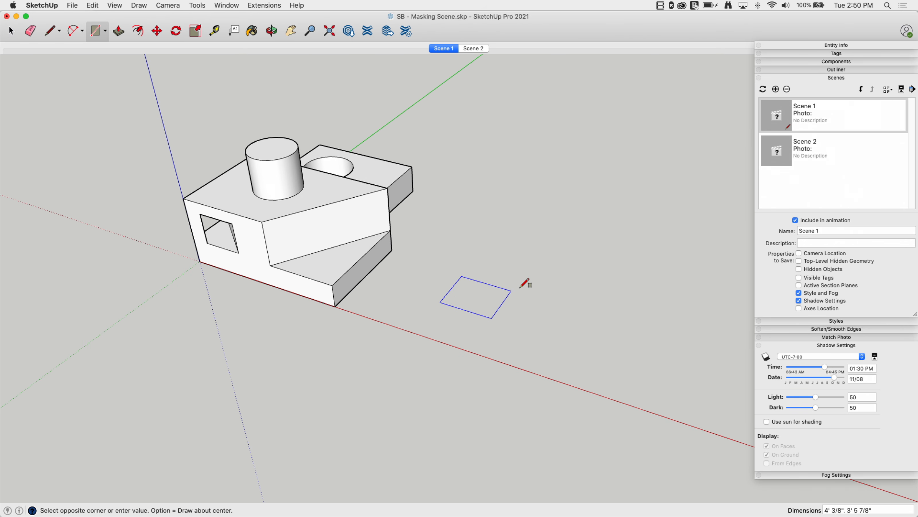
left_click(556, 276)
key("p")
left_click_drag(485, 302, 483, 182)
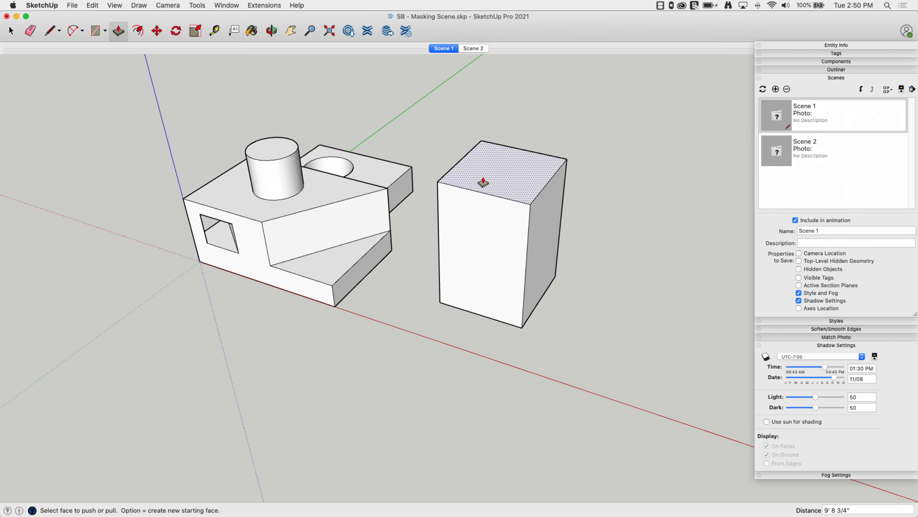
key("space")
Check how the added box displays in Scene 2's mask, and return to Scene 1.
mouse_move(483, 182)
middle_mouse_down()
mouse_move(502, 199)
mouse_move(482, 108)
middle_mouse_up()
left_click(474, 49)
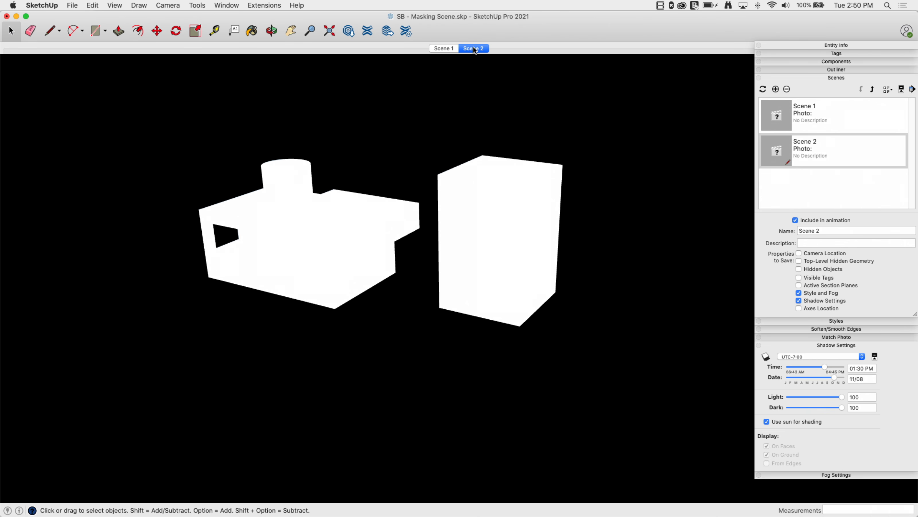
left_click(438, 49)
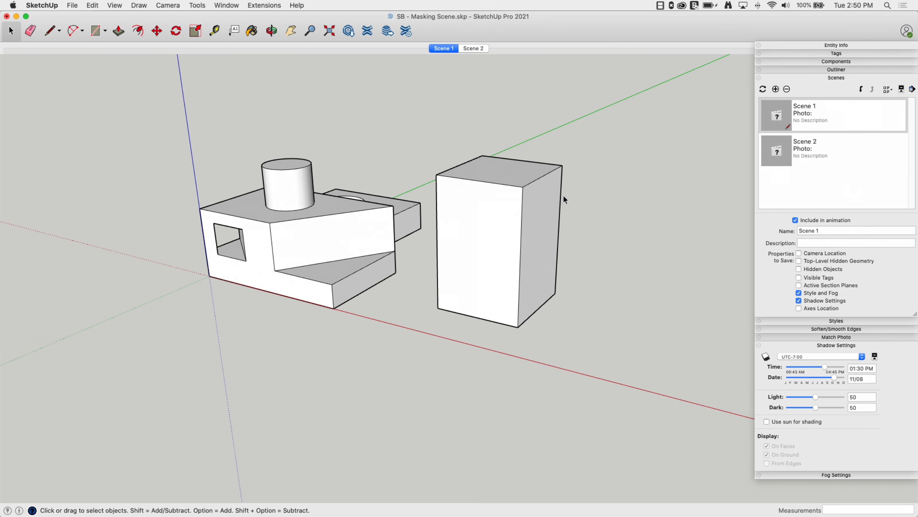
middle_click_drag(548, 109, 628, 197)
middle_click_drag(232, 166, 409, 126)
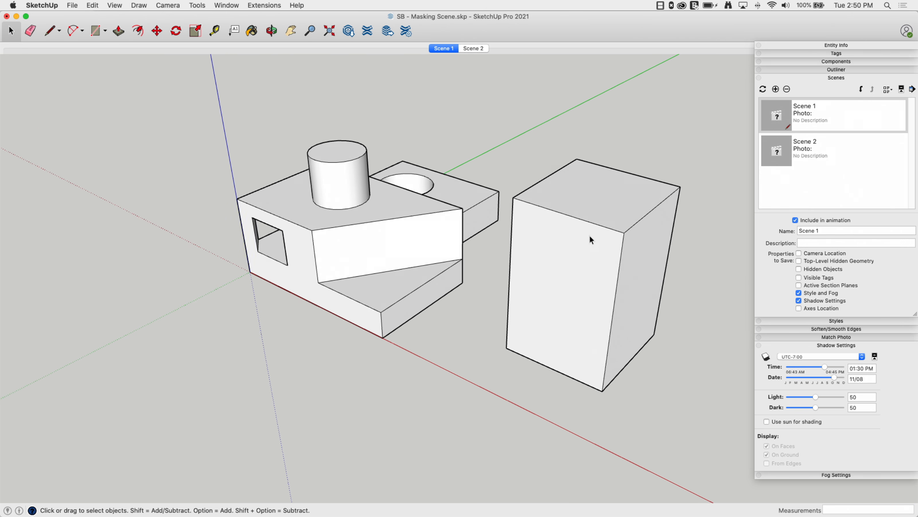
Compare Scene 1 and Scene 2 from several viewing angles, finishing in Scene 1.
left_click(469, 48)
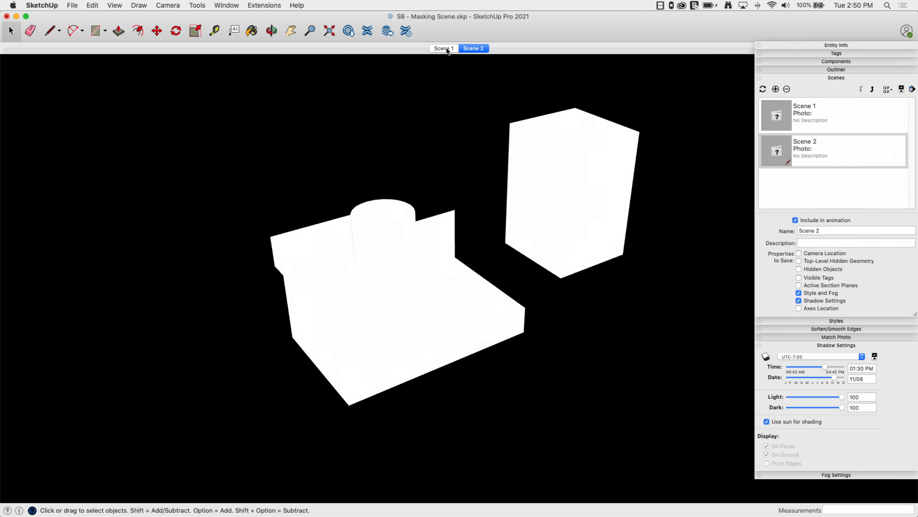
left_click(447, 48)
left_click(466, 48)
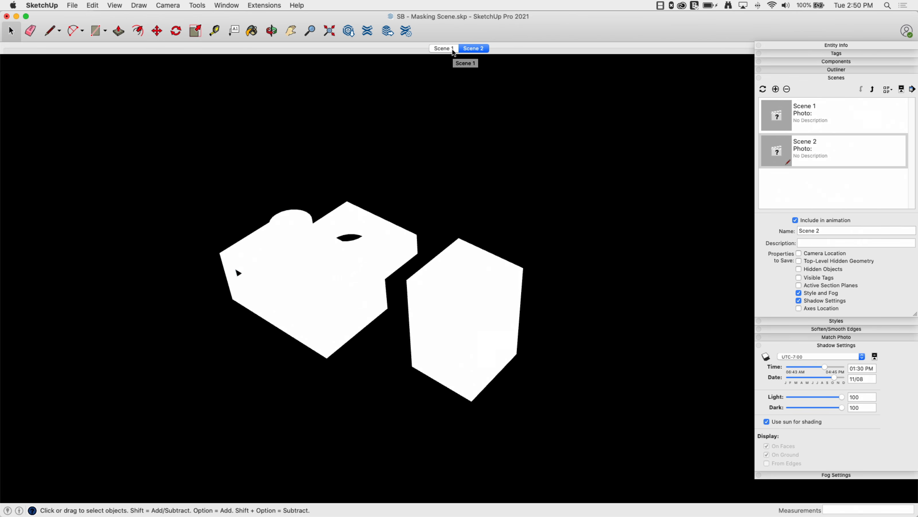
left_click(449, 49)
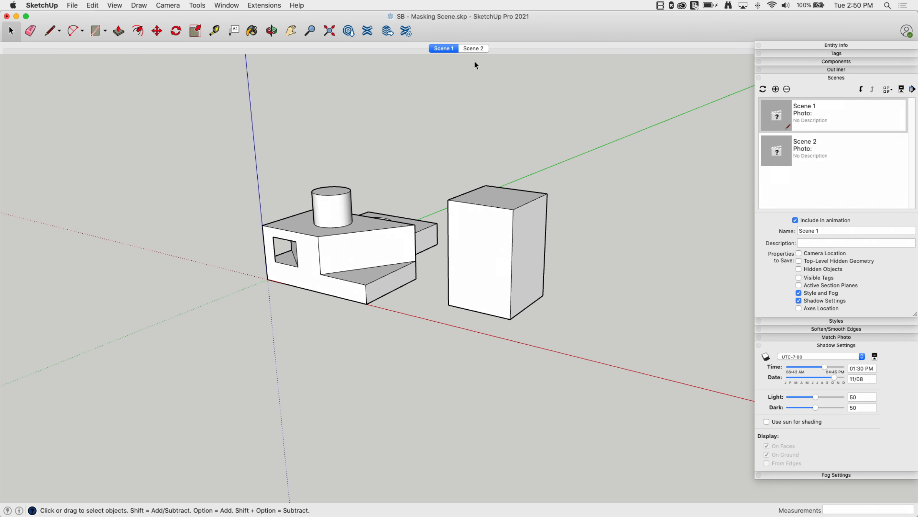
left_click(472, 47)
left_click(437, 48)
left_click(470, 48)
left_click(445, 49)
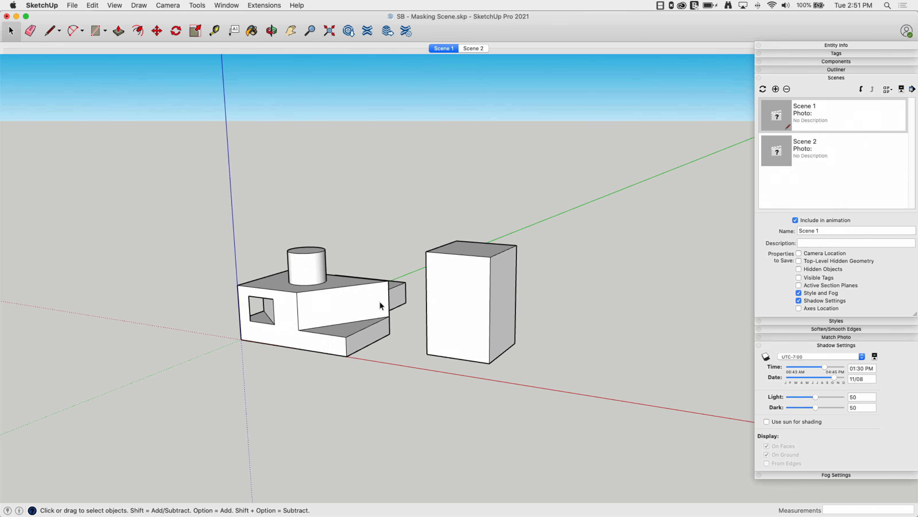
middle_click_drag(405, 209, 396, 252)
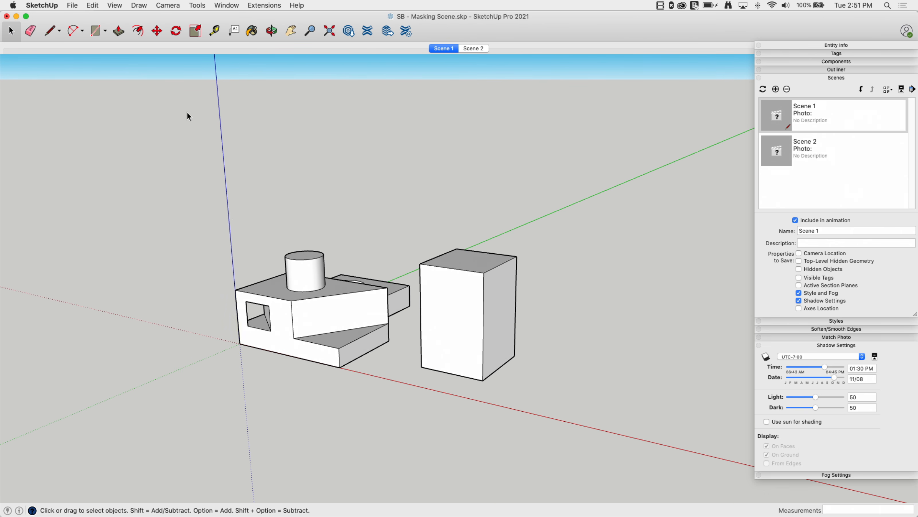
middle_click_drag(392, 126, 439, 115)
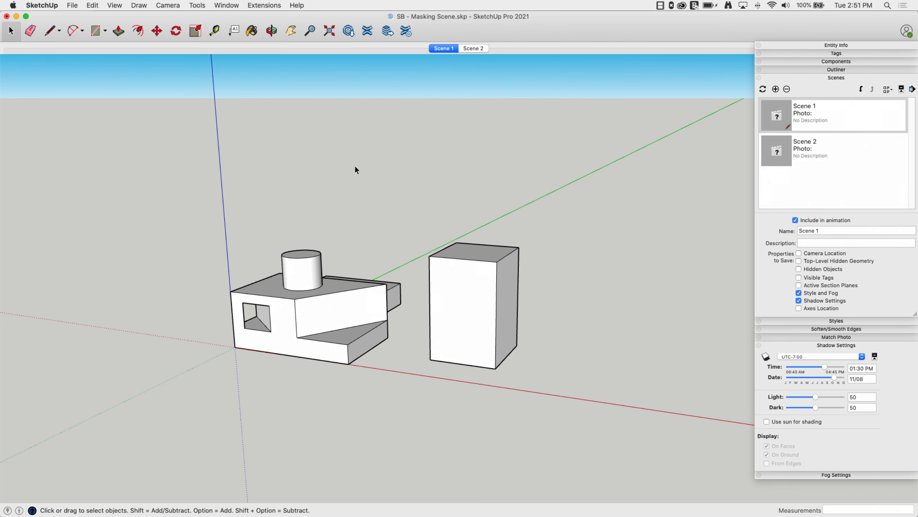
left_click(473, 49)
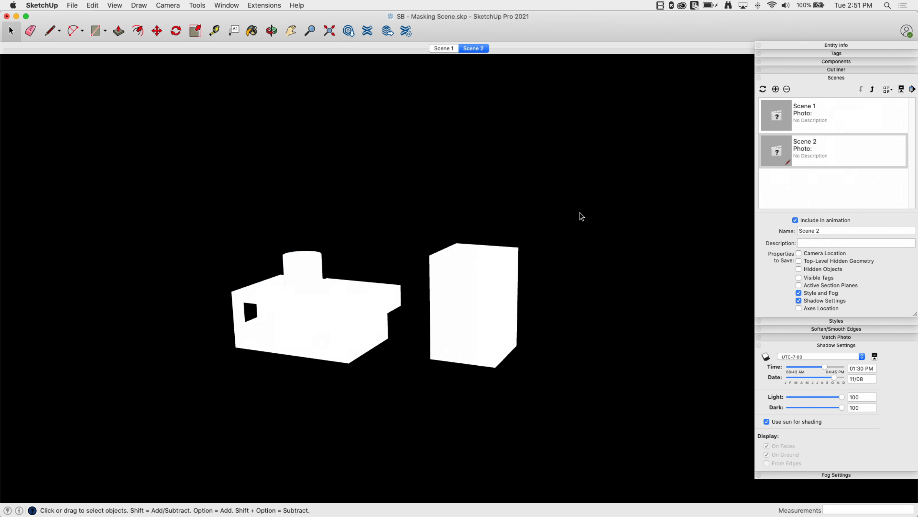
left_click(436, 48)
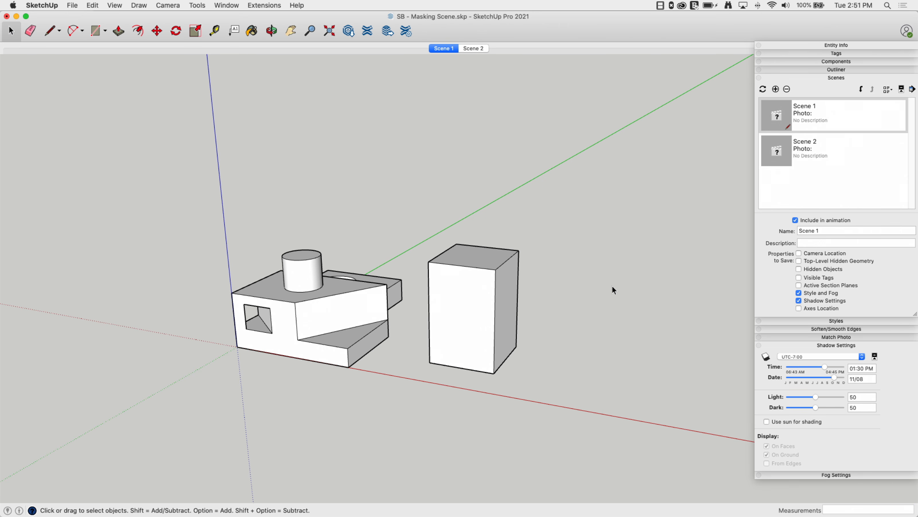